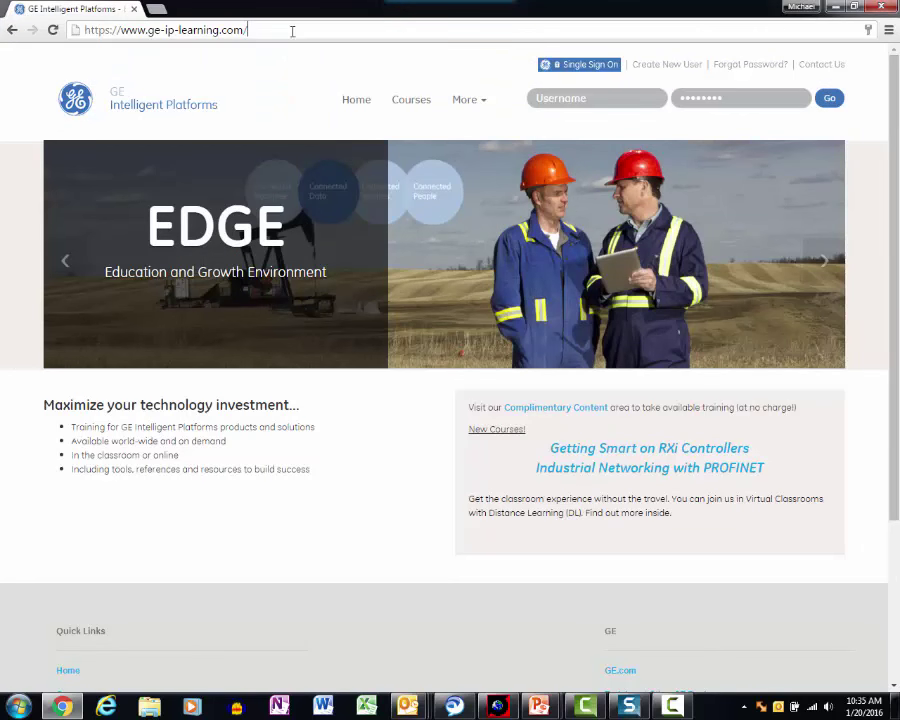
left_click_drag(258, 30, 58, 29)
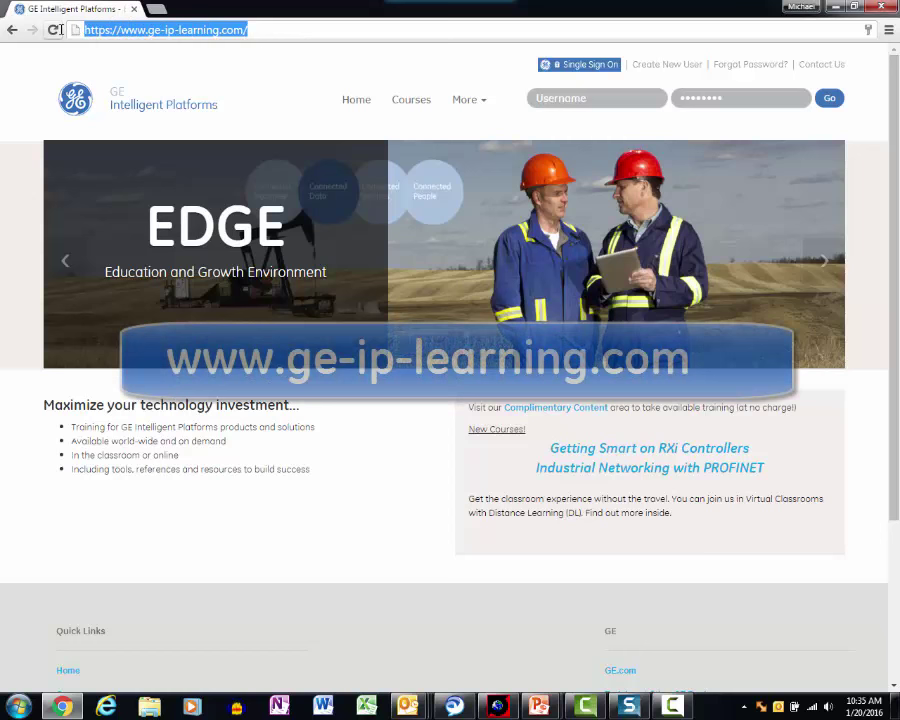
left_click(260, 30)
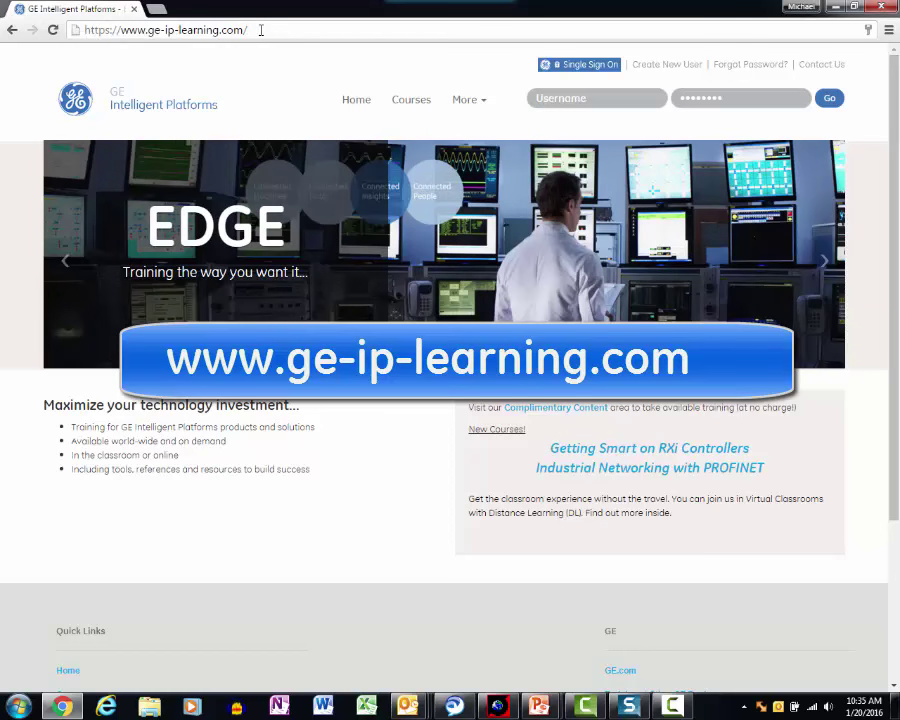
key("Return")
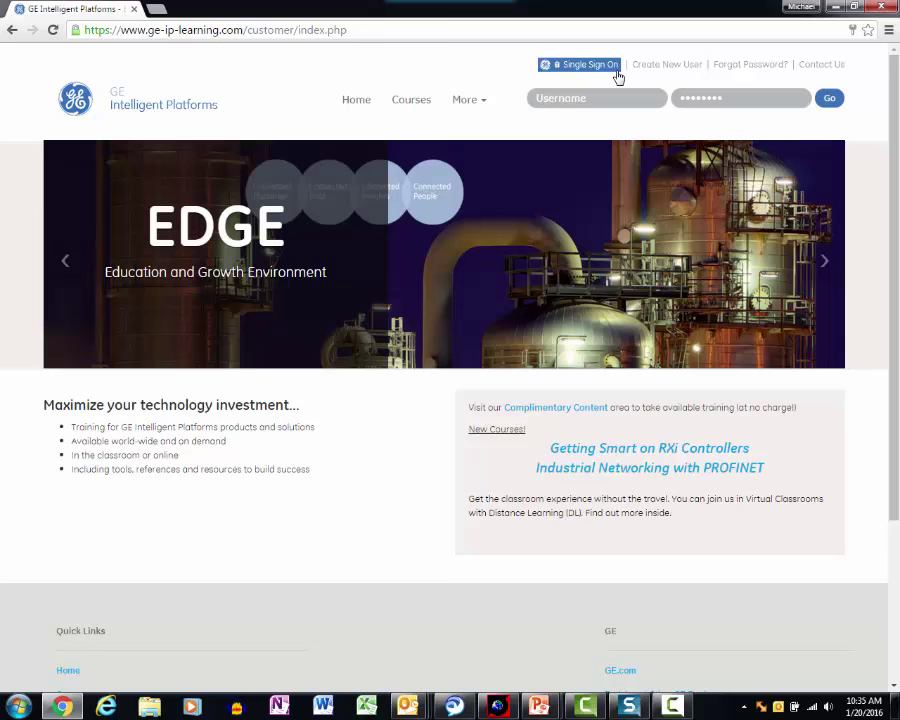
Submit a new user registration with Group Customer and Job Family Automation Customer (CustA)
left_click(668, 65)
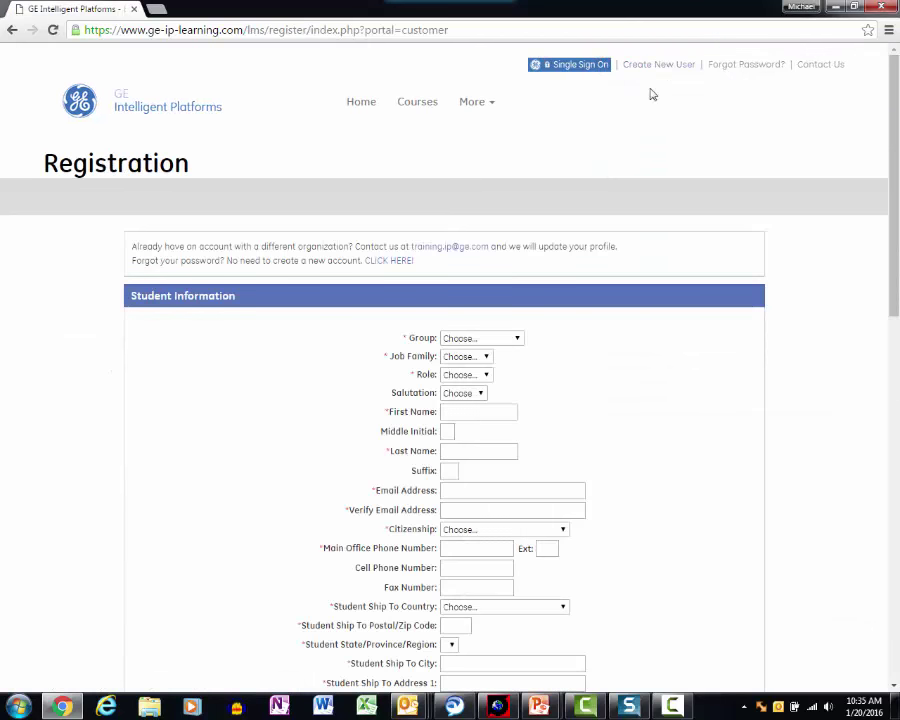
left_click(519, 341)
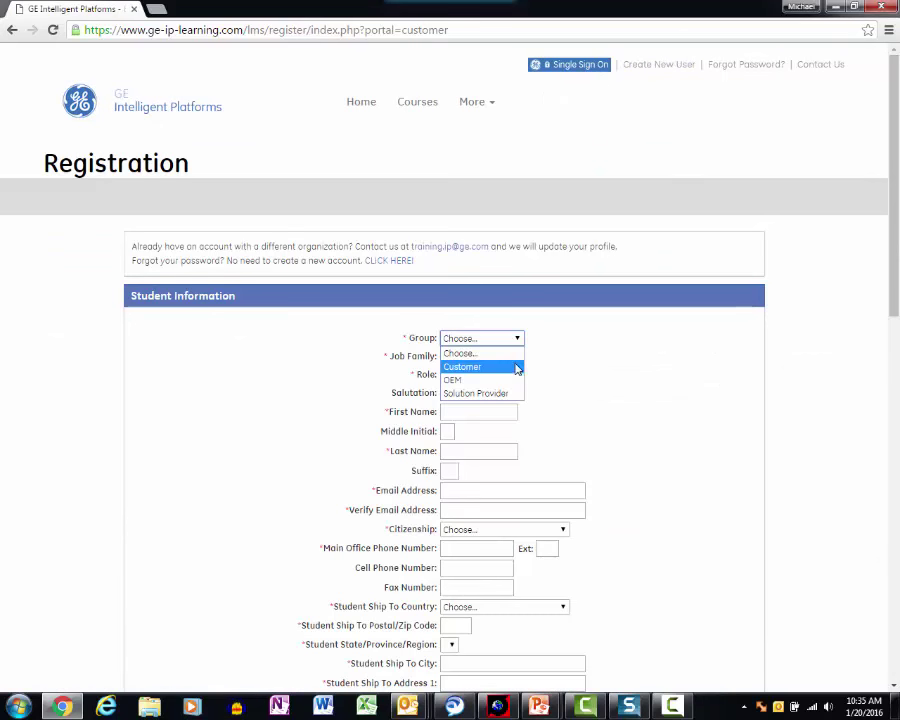
left_click(516, 367)
left_click(575, 358)
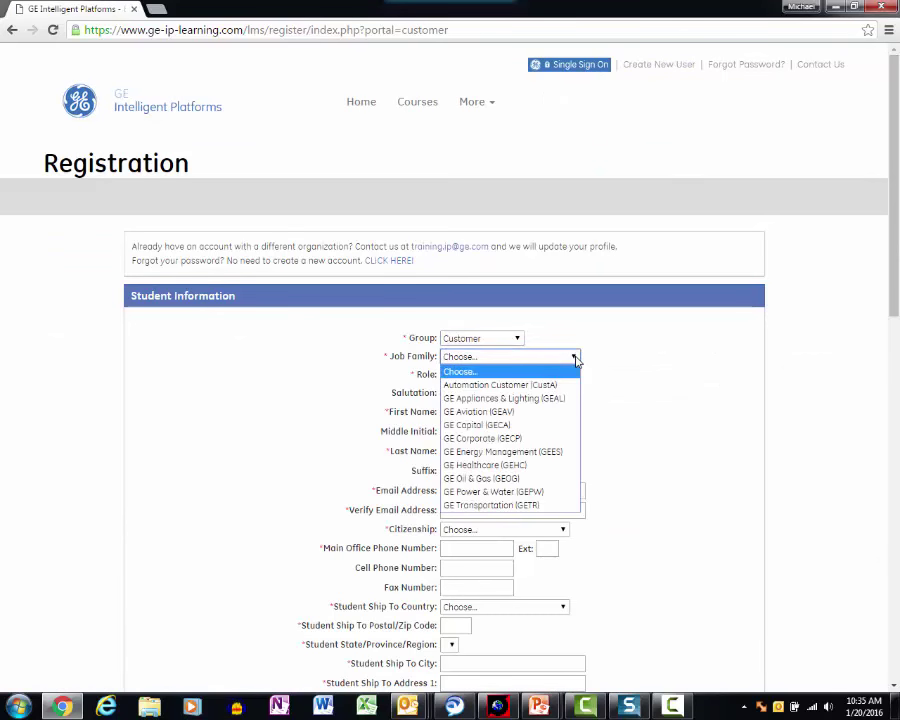
left_click(560, 385)
left_click(572, 374)
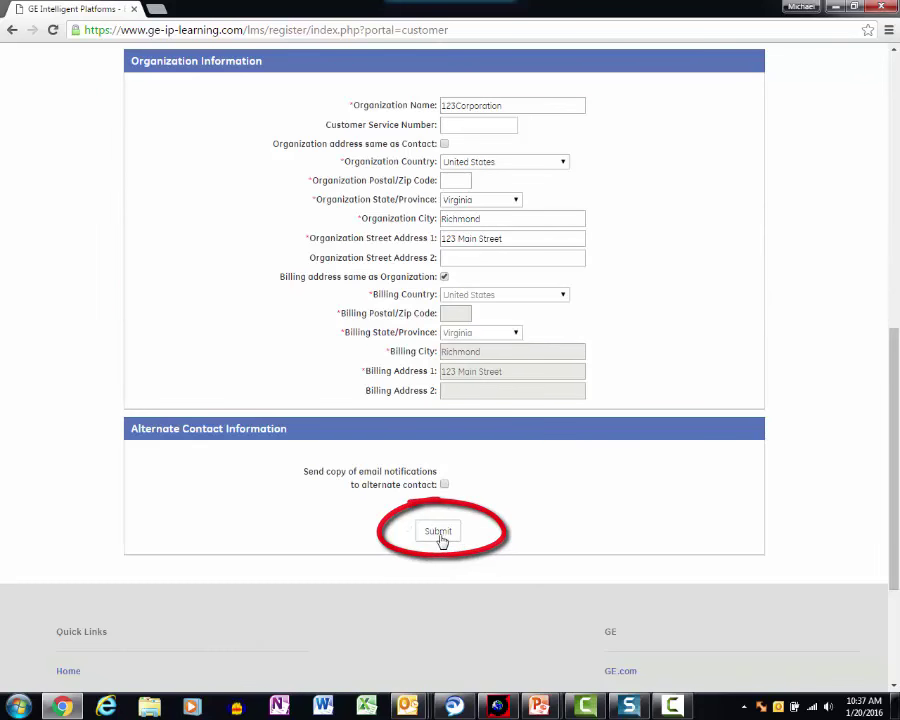
left_click(442, 535)
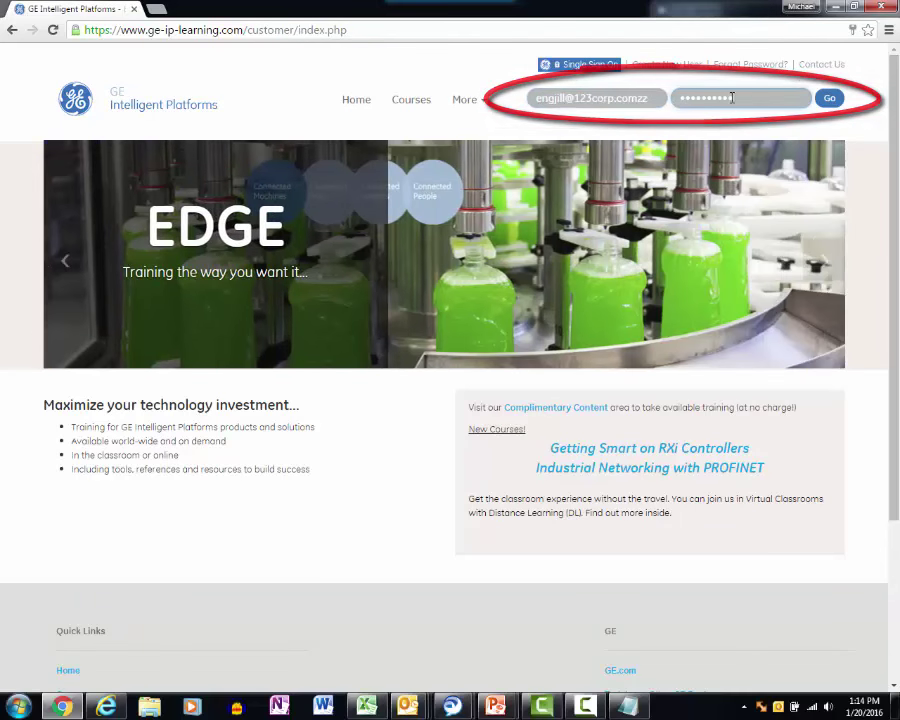
Sign in with the new account's credentials and continue past the password change to the EDGE Catalog
left_click(826, 104)
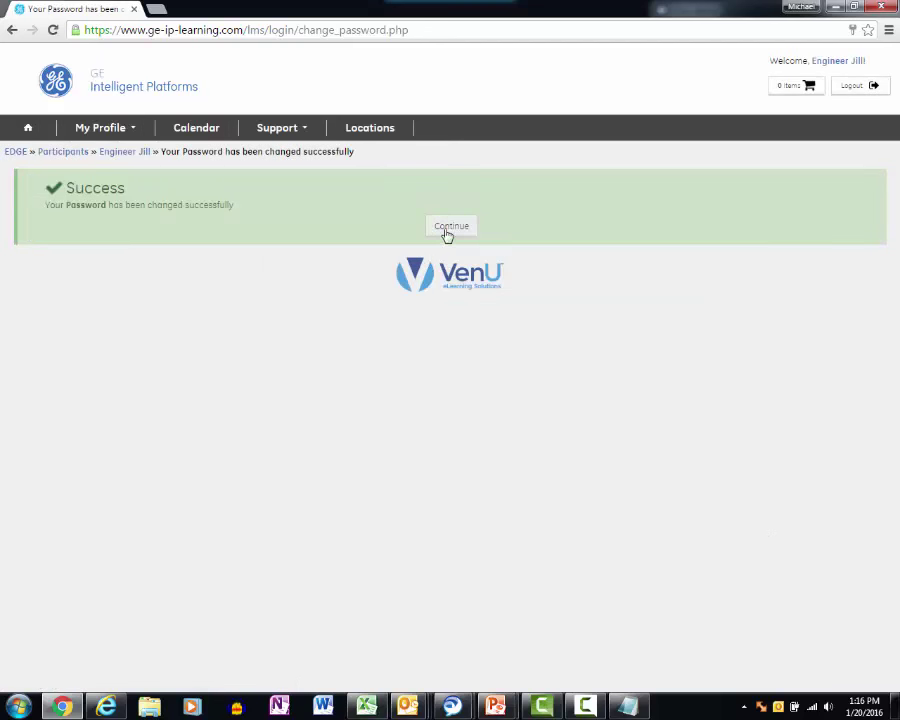
left_click(448, 226)
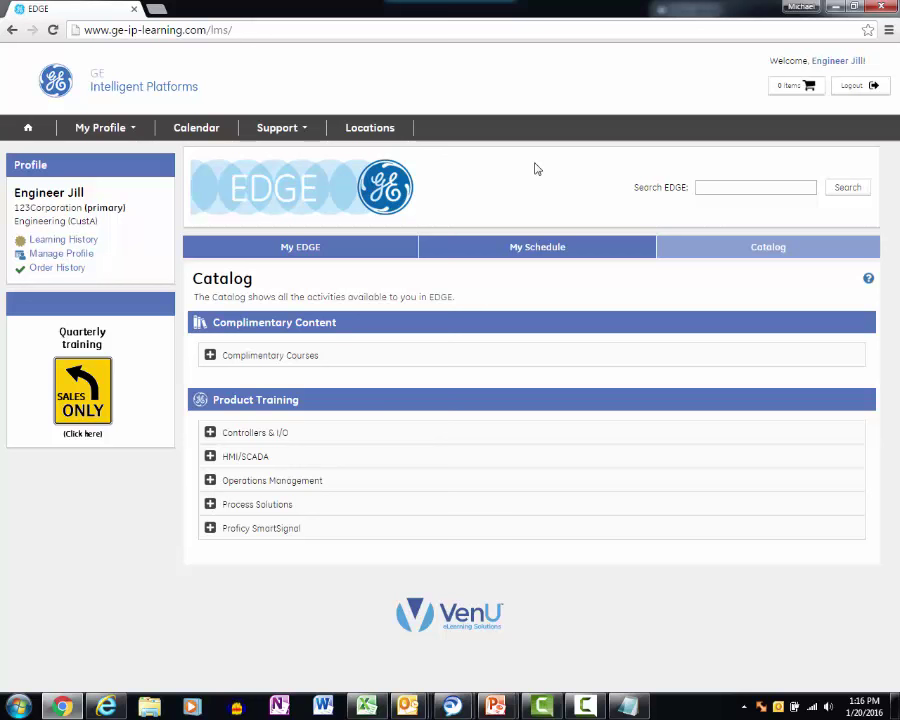
Run Support > System Test and Support, review the results, and return to the Catalog
left_click(277, 135)
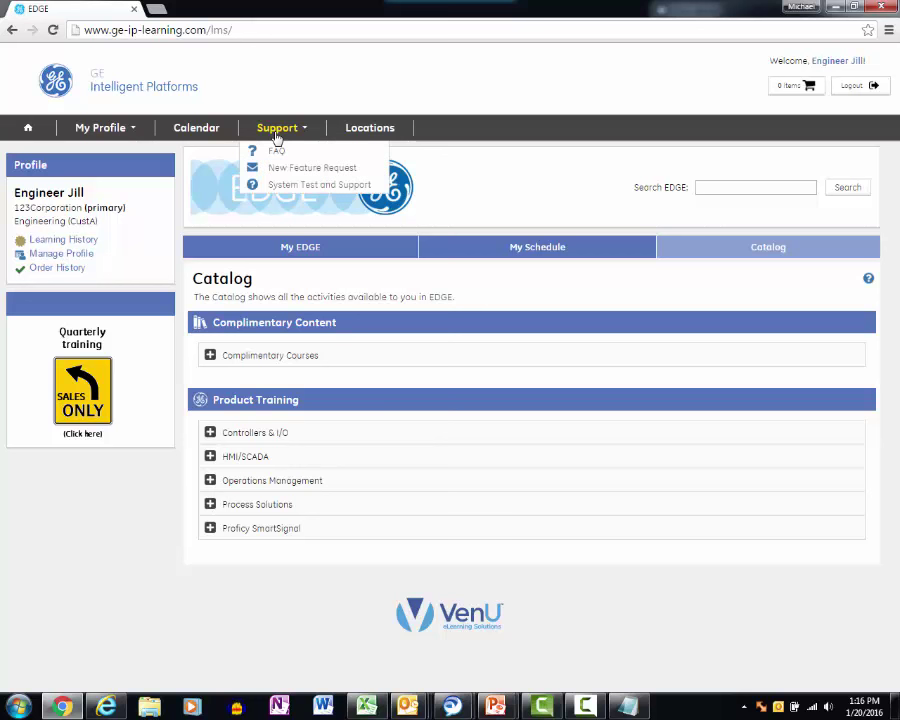
left_click(300, 185)
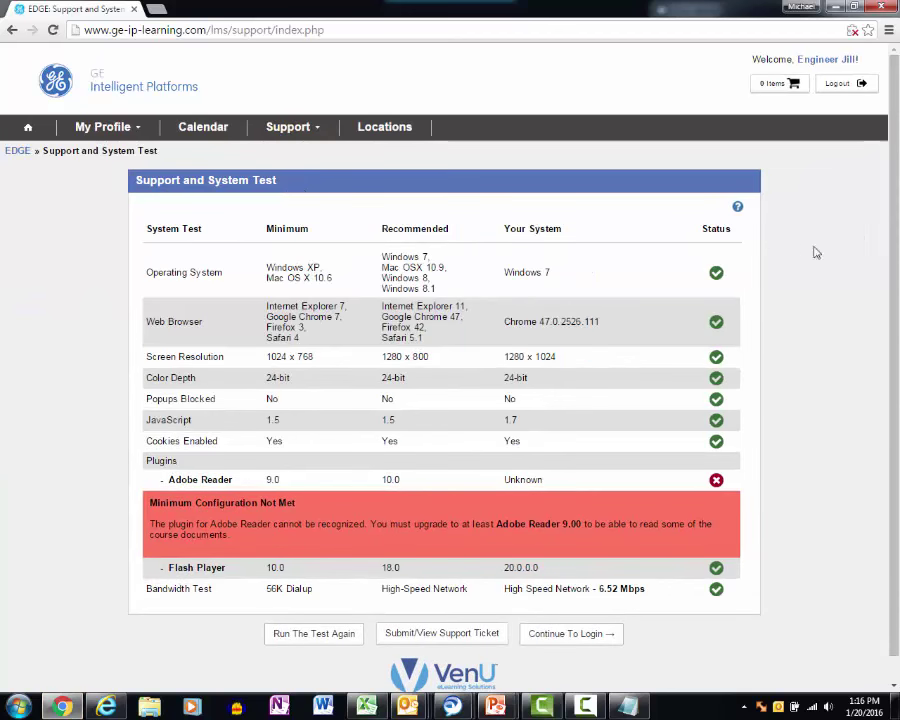
scroll(790, 246, "down", 1)
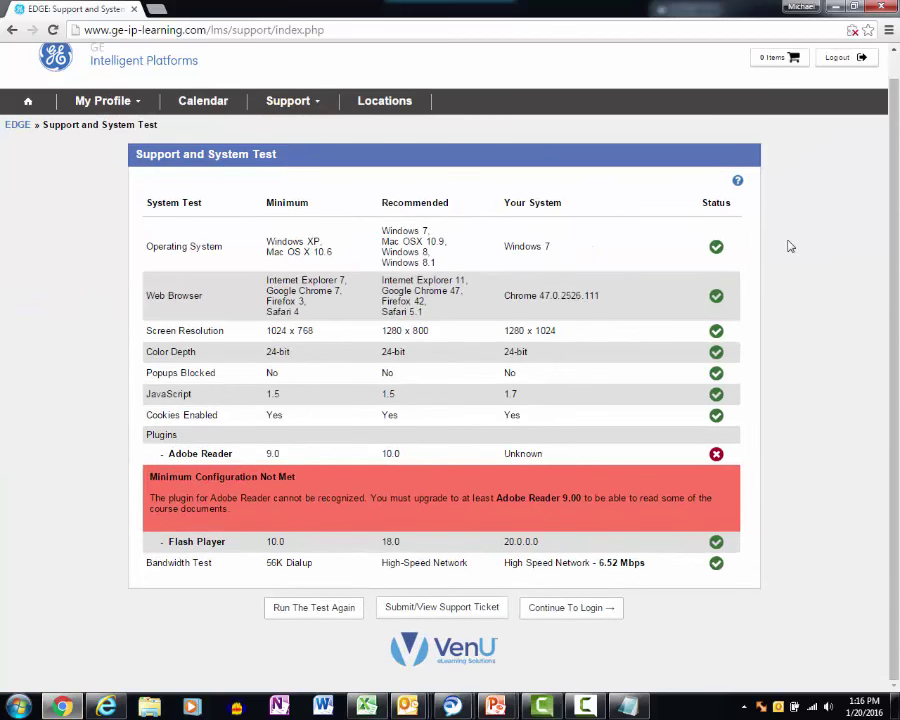
scroll(790, 246, "up", 1)
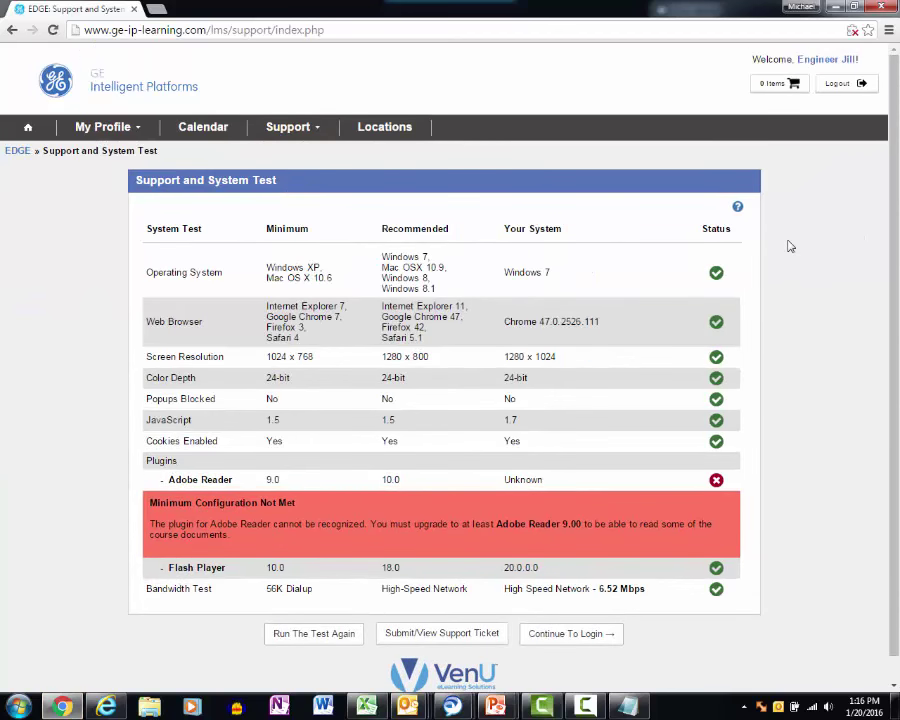
left_click(569, 634)
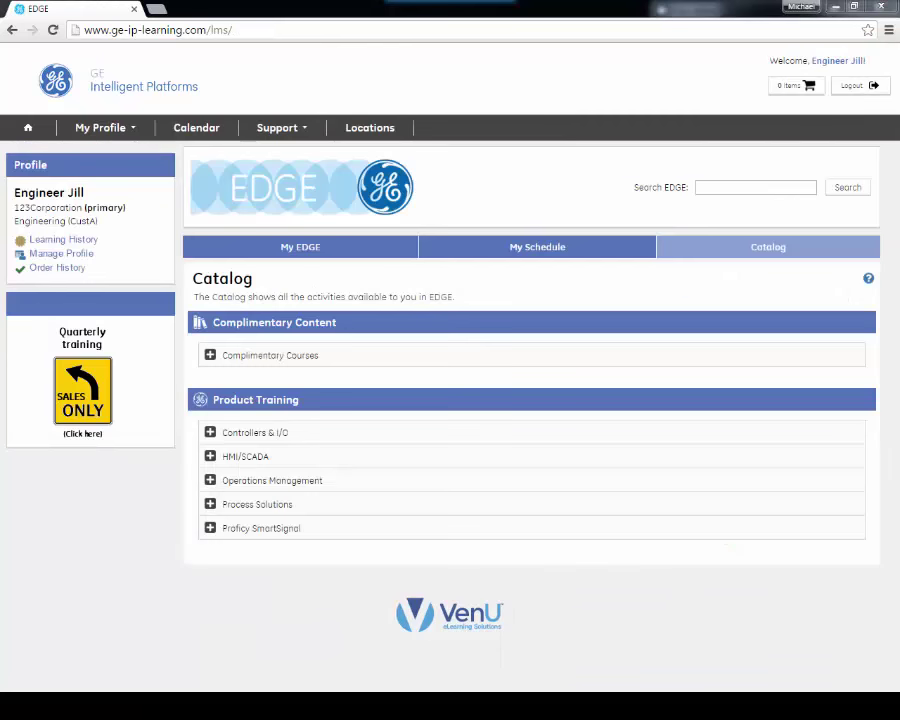
Open the training calendar and filter it to the HMI/SCADA category
left_click(137, 130)
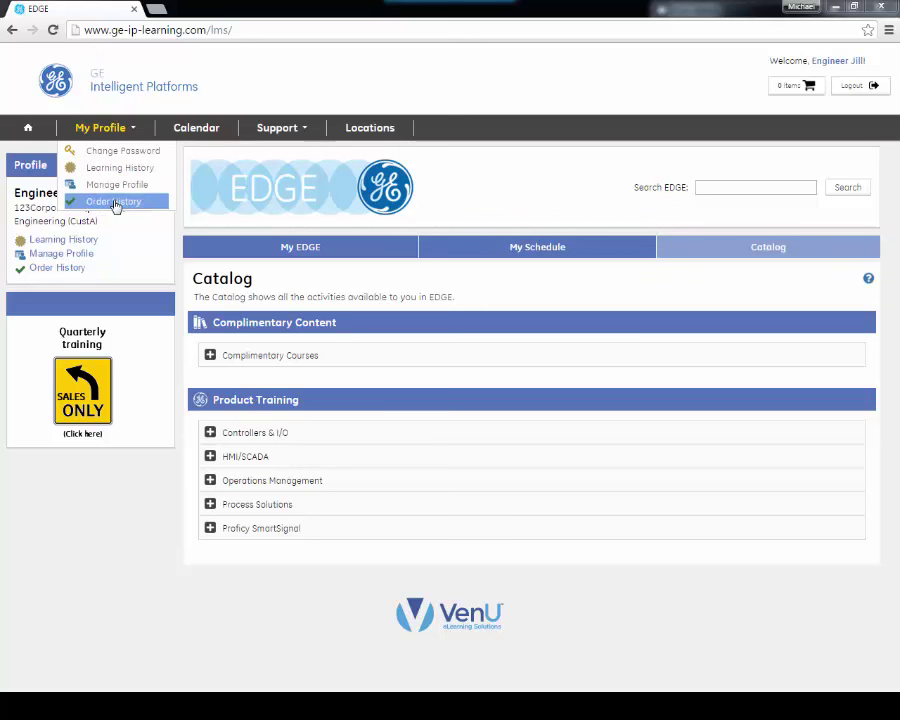
left_click(196, 129)
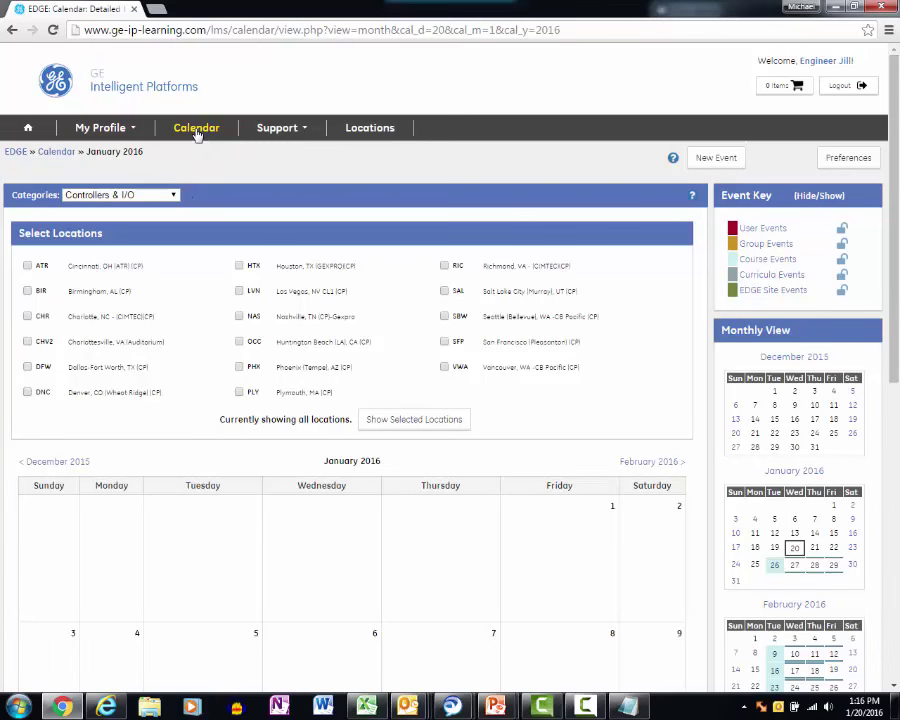
left_click(174, 195)
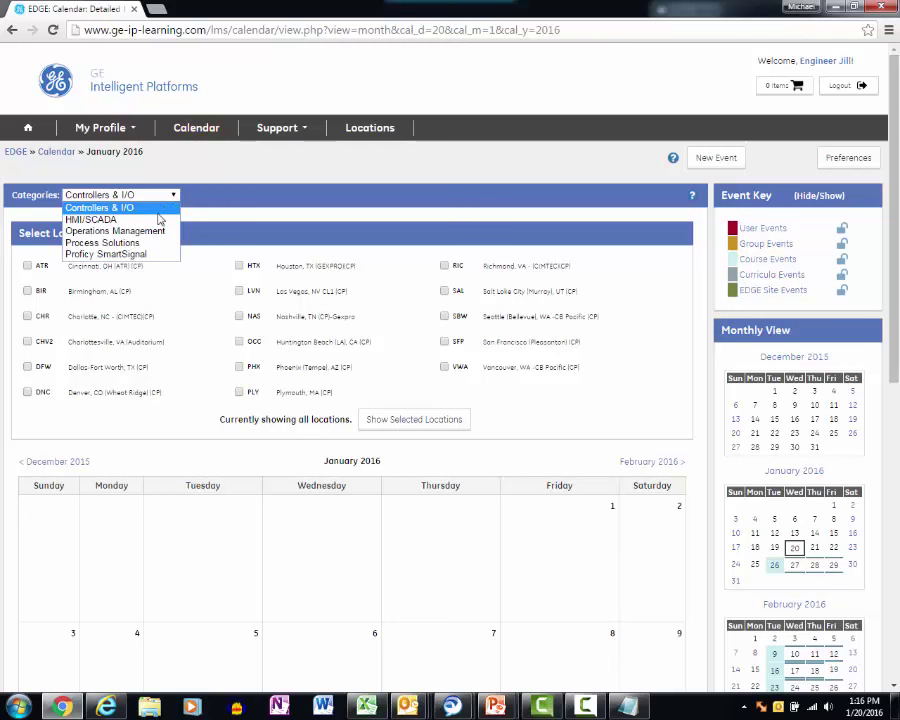
left_click(156, 221)
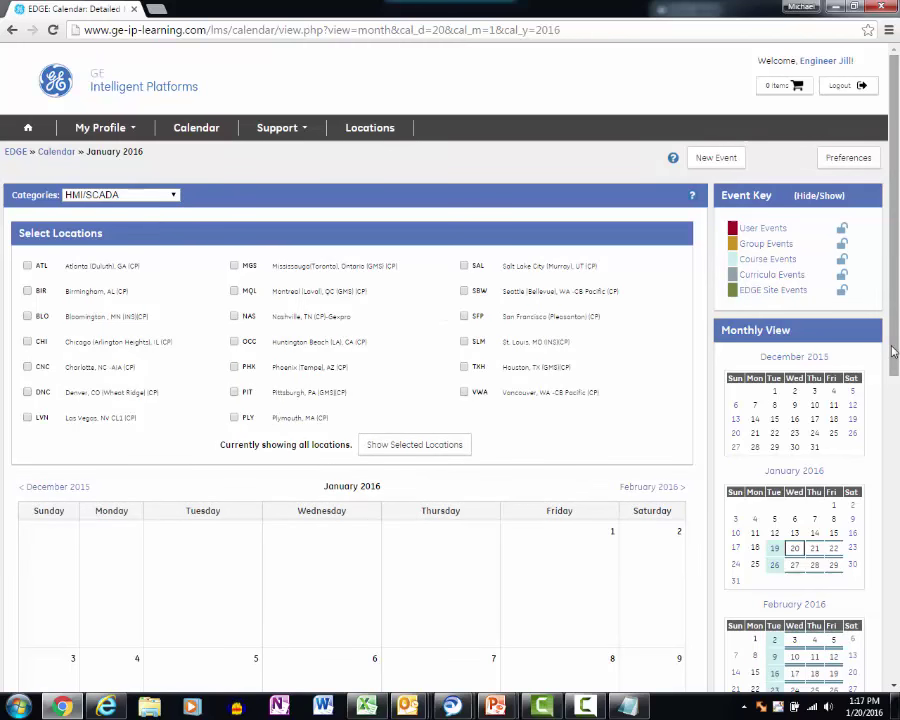
left_click_drag(893, 370, 886, 313)
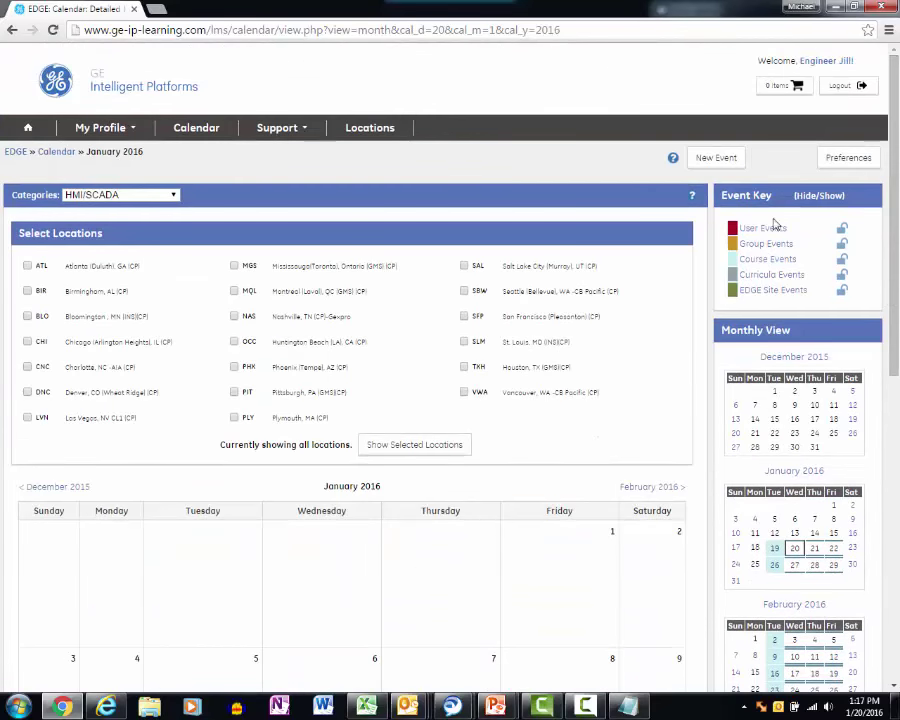
View the training center Locations, then the My EDGE activities and the empty My Schedule
left_click(370, 128)
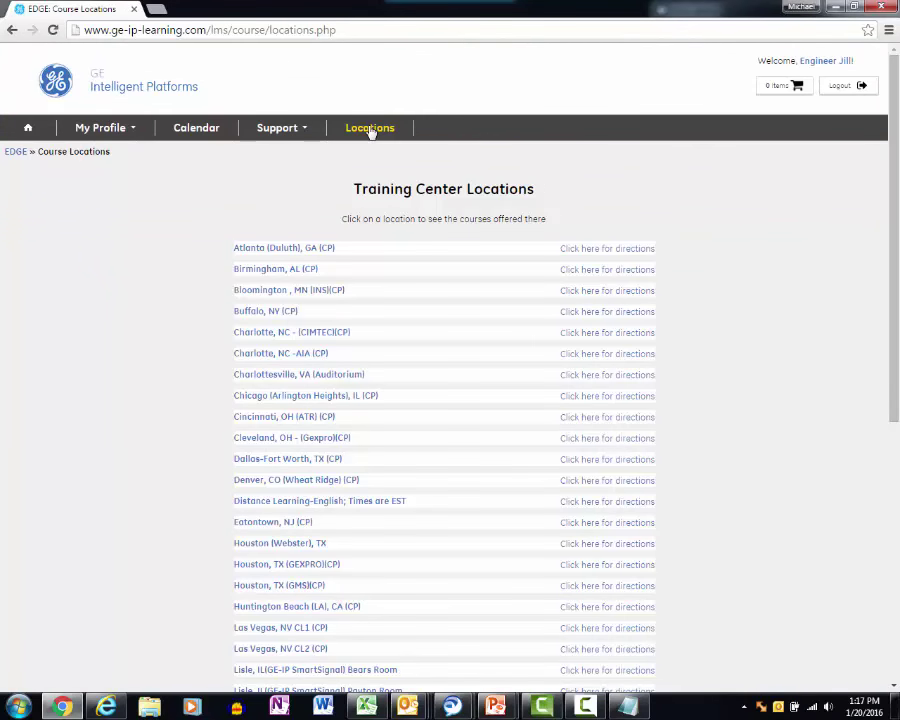
left_click(28, 128)
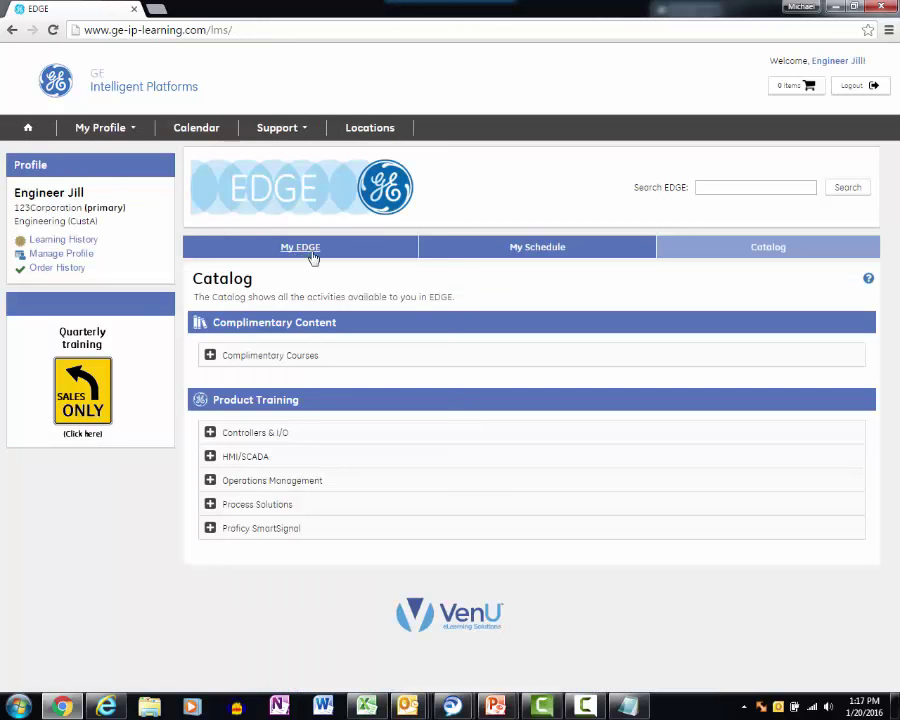
left_click(306, 252)
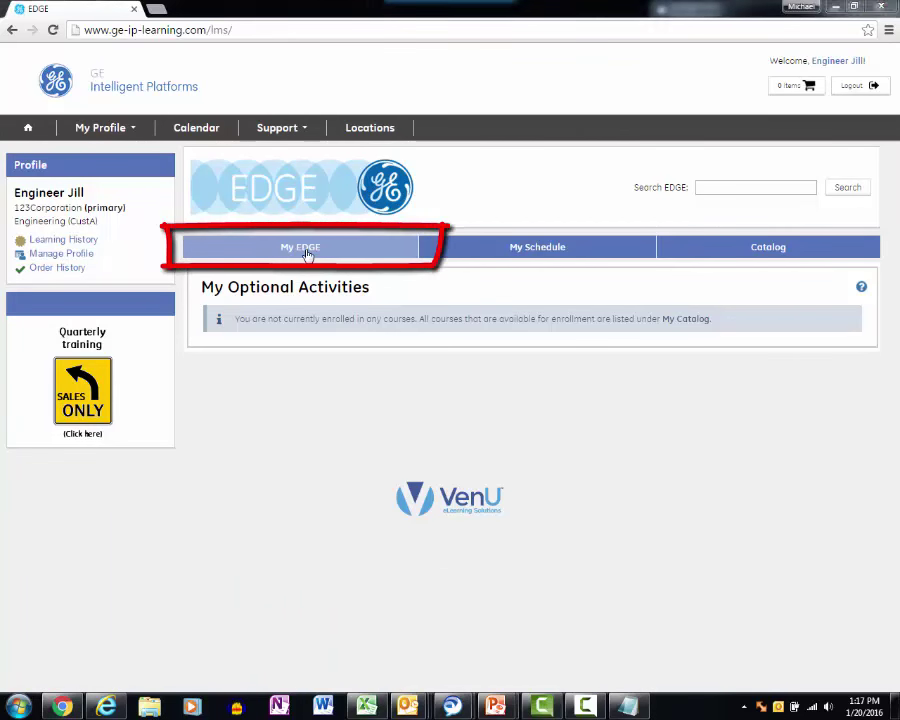
left_click(537, 251)
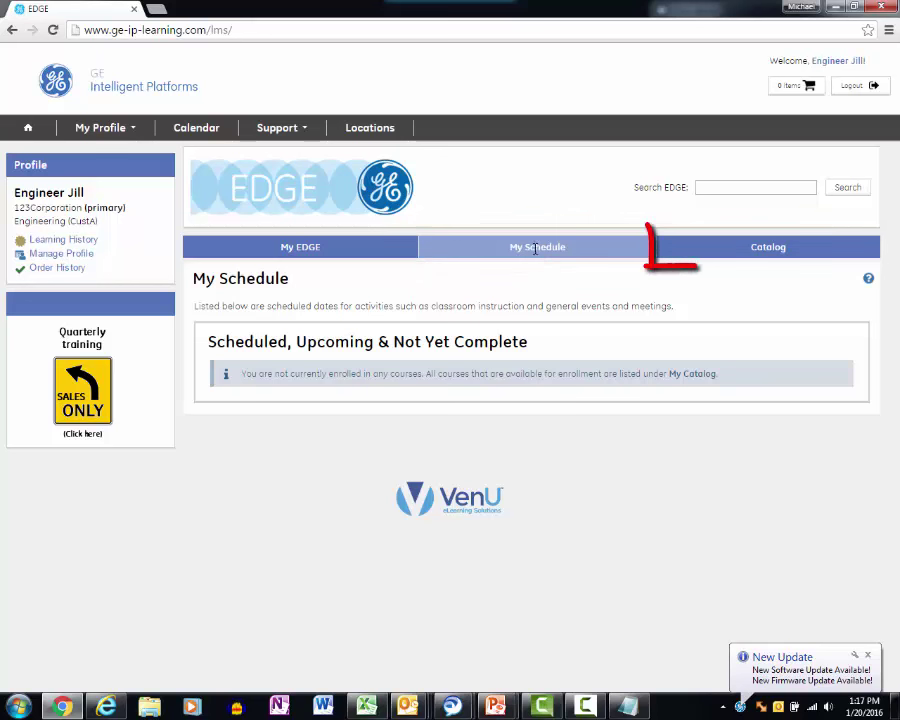
Return to the Catalog and expand Complimentary Courses, HMI/SCADA and Controllers & I/O
left_click(760, 250)
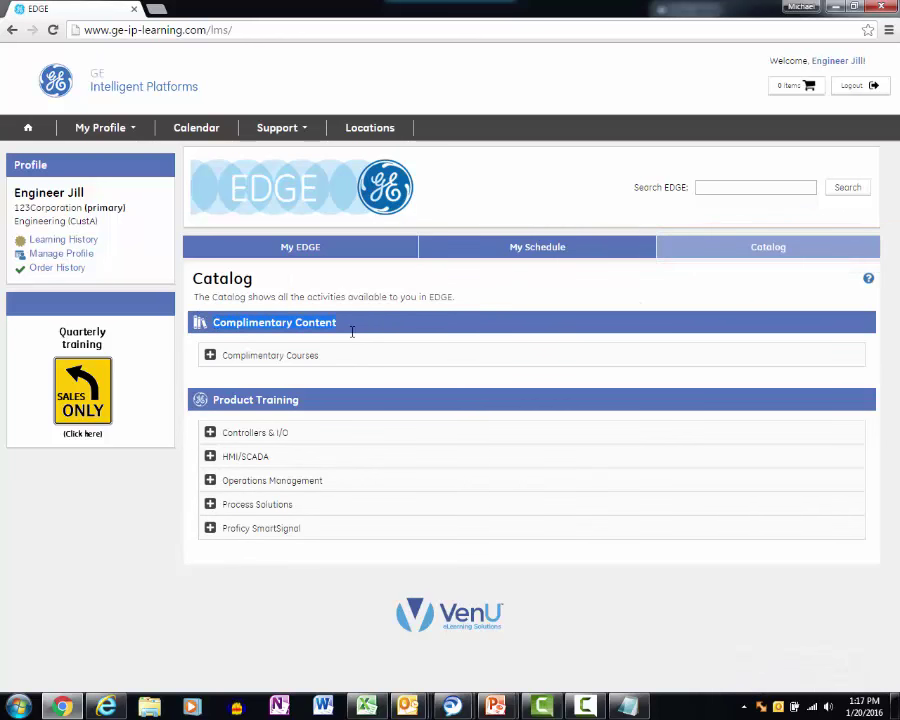
left_click(210, 356)
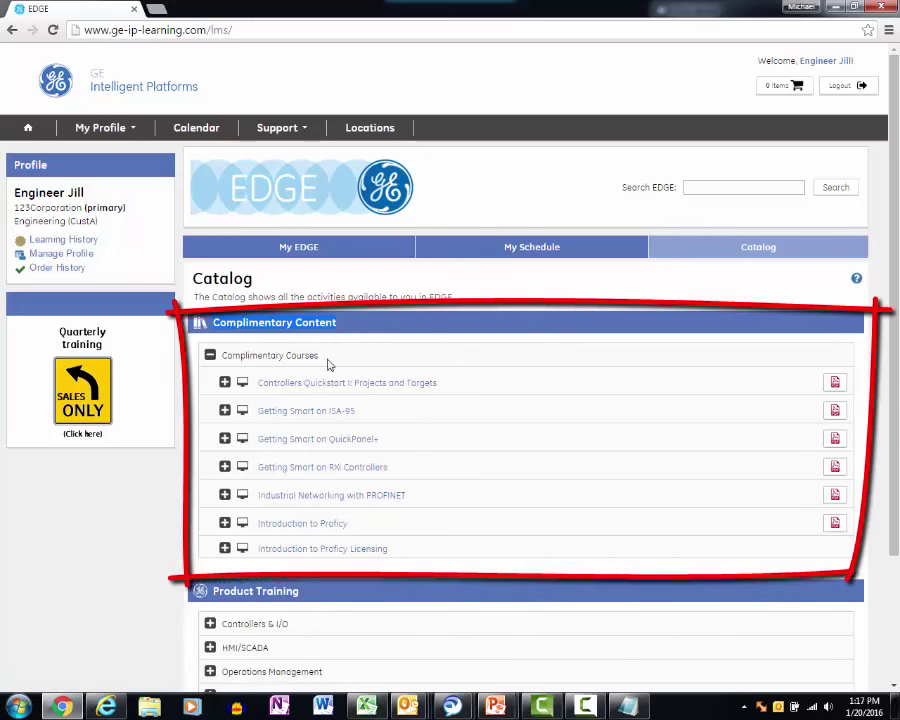
scroll(330, 365, "down", 2)
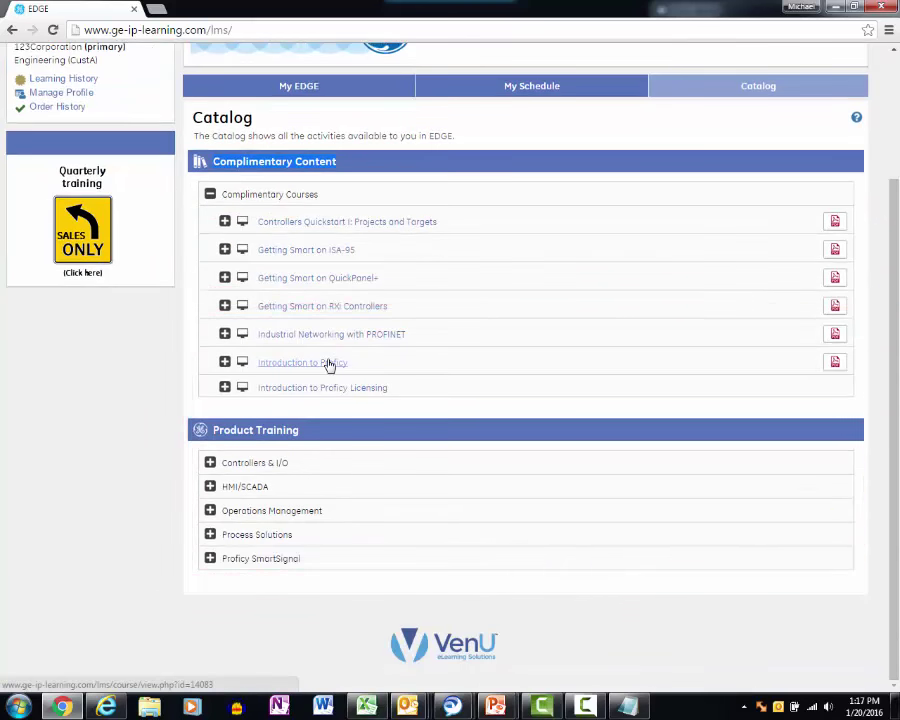
left_click(210, 486)
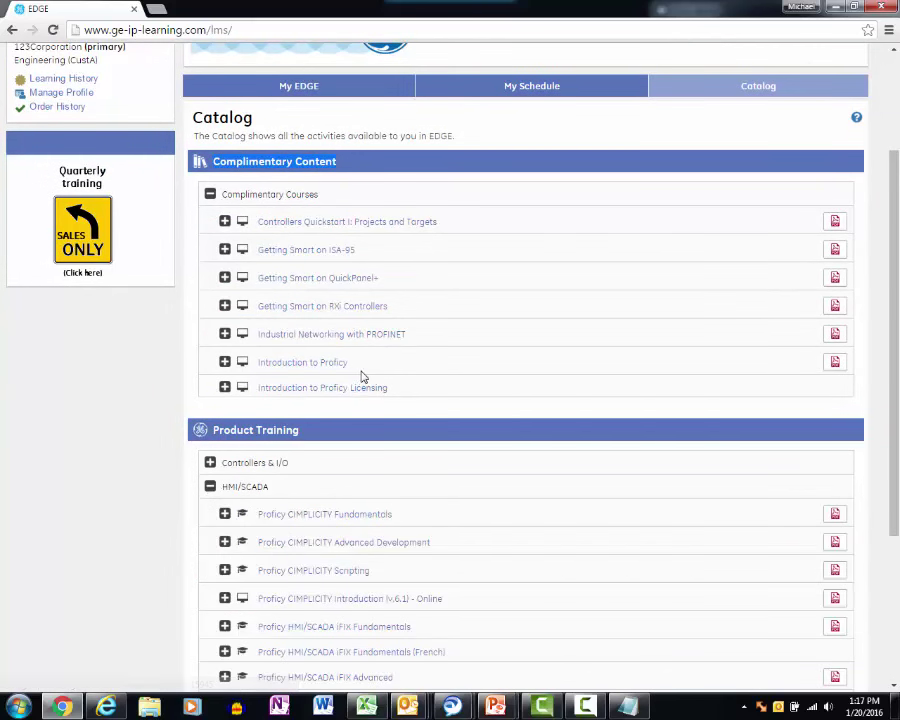
scroll(362, 375, "down", 3)
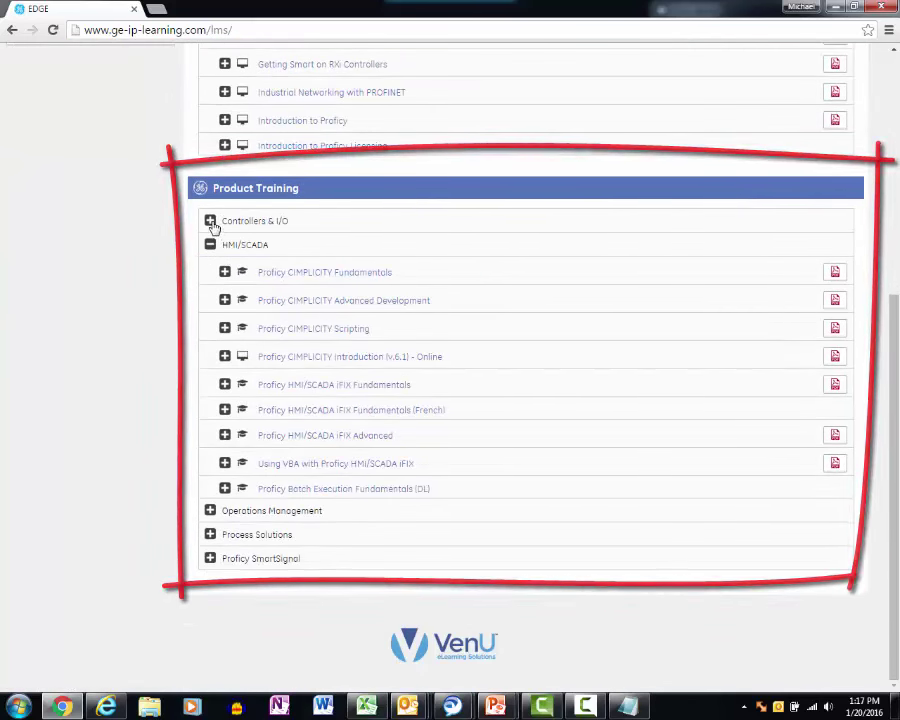
left_click(211, 222)
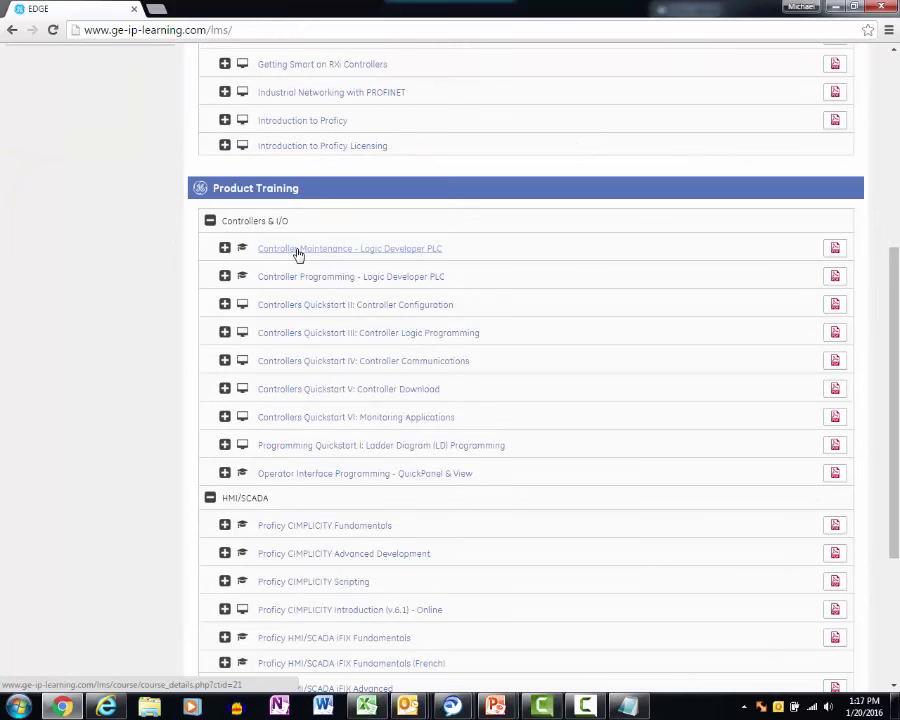
scroll(297, 254, "down", 3)
scroll(297, 254, "up", 4)
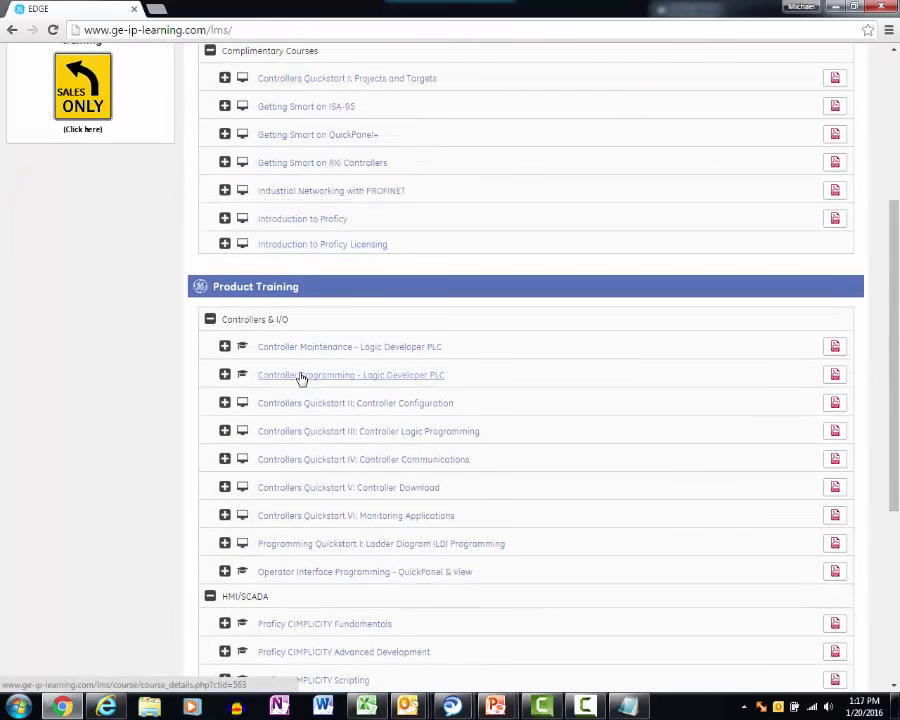
Expand Controller Programming - Logic Developer PLC and request its 'more Information' page
left_click(225, 375)
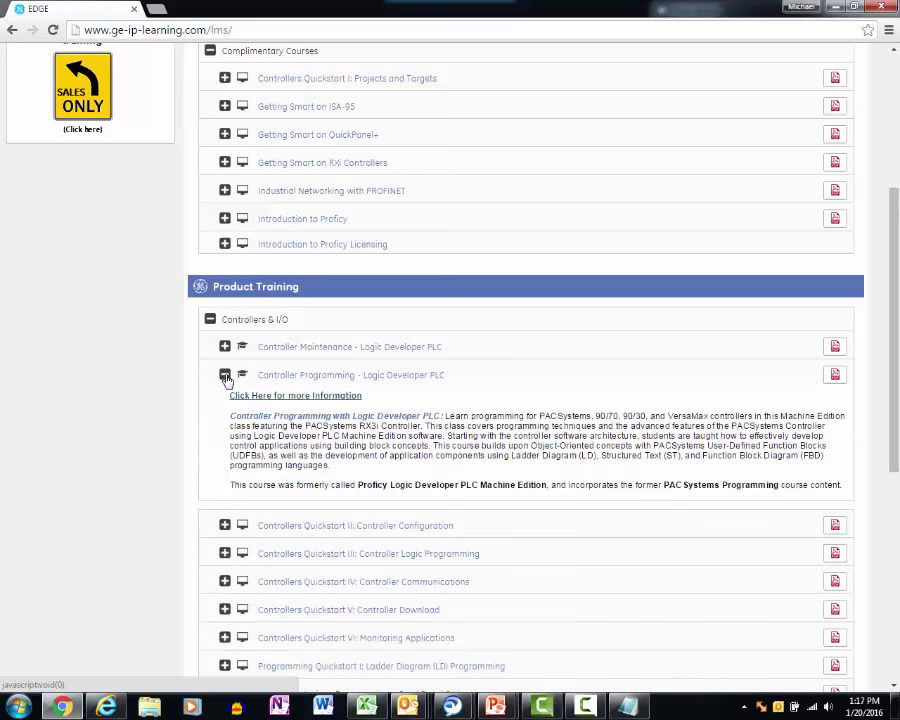
left_click(294, 398)
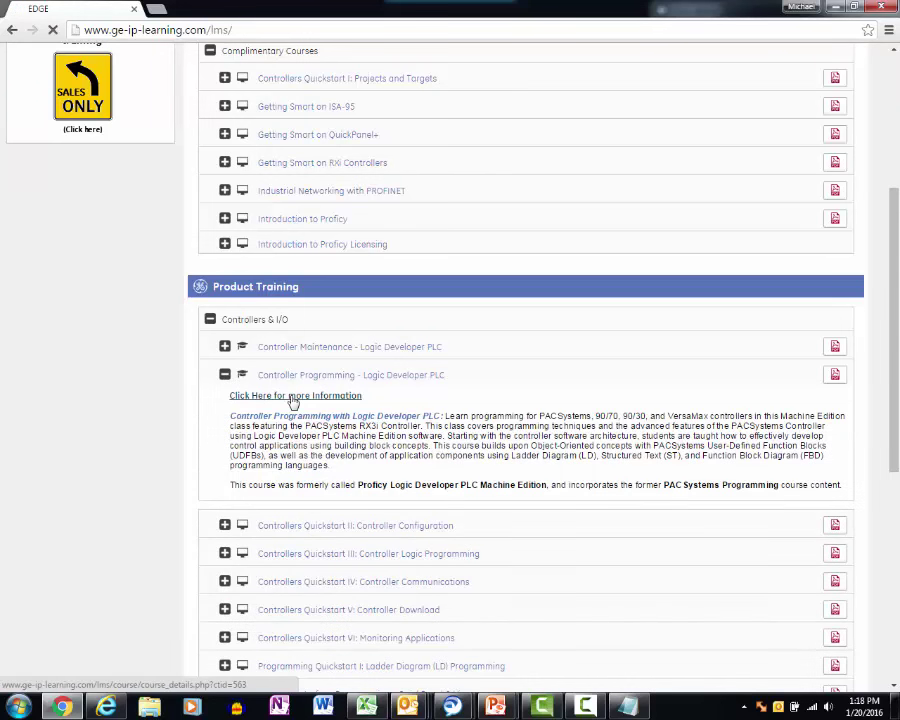